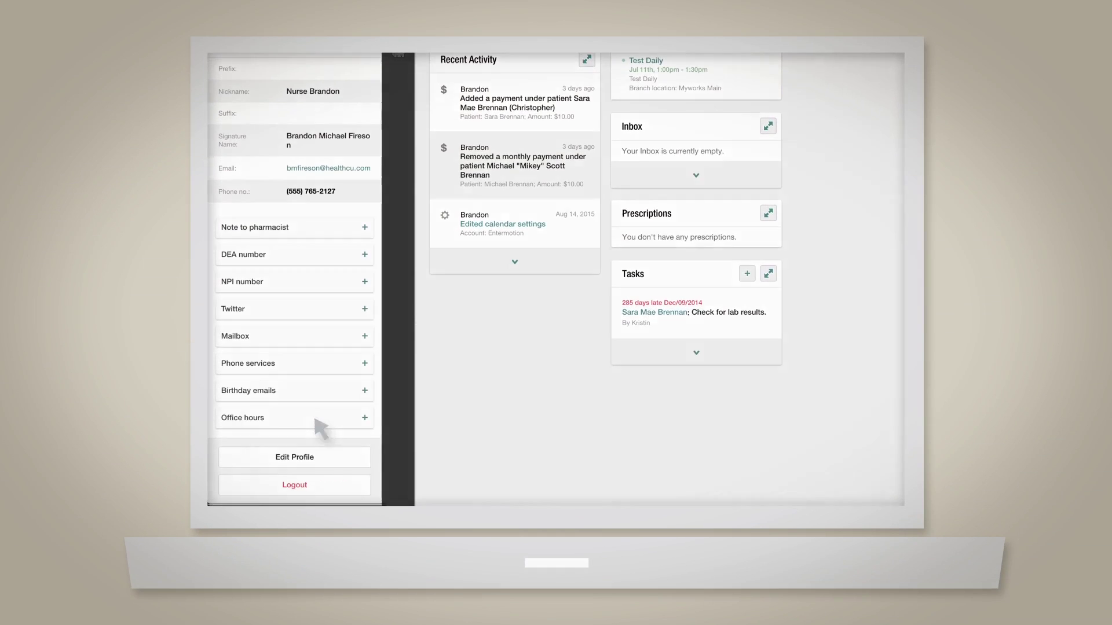
Step: Open Office hours from the profile and tick "I don't work any office hours on Tuesday"
{"action": "left_click", "coordinate": [315, 418]}
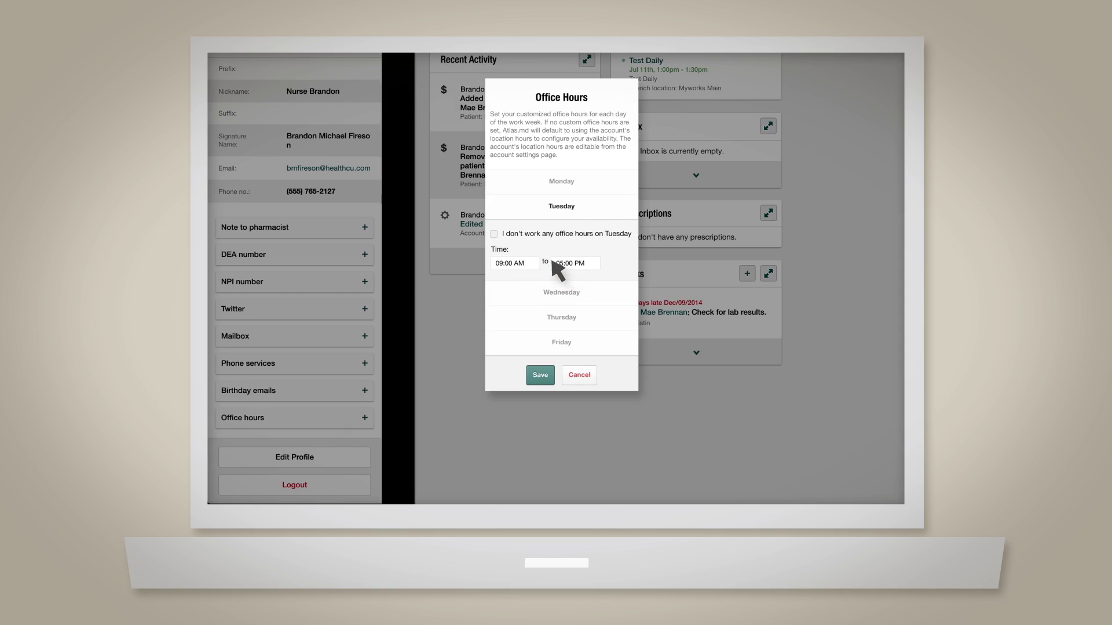
{"action": "left_click", "coordinate": [494, 235]}
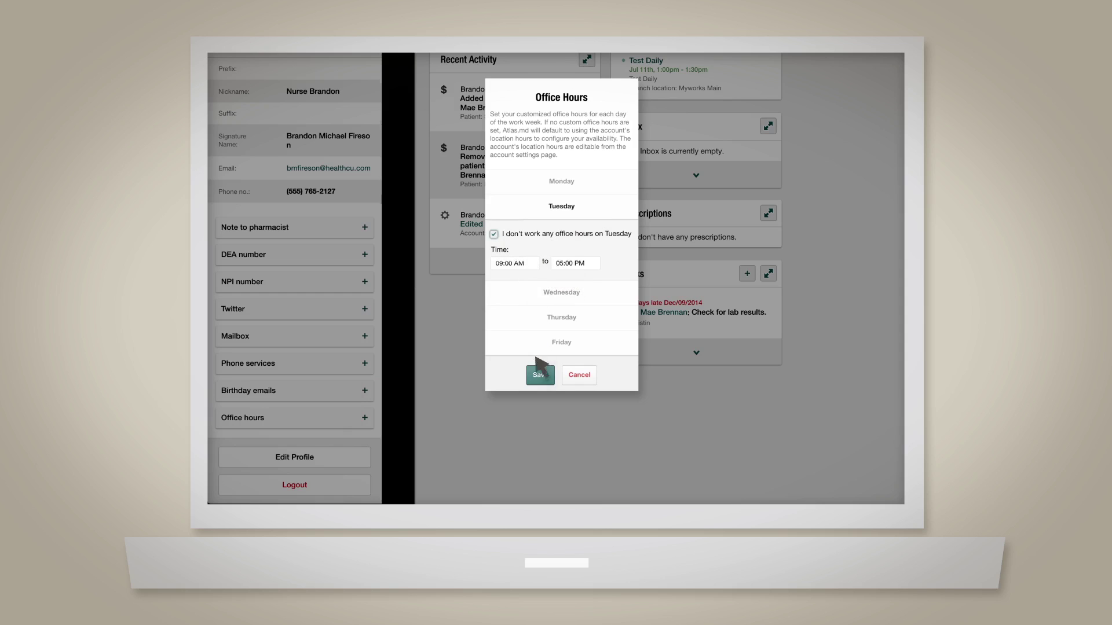